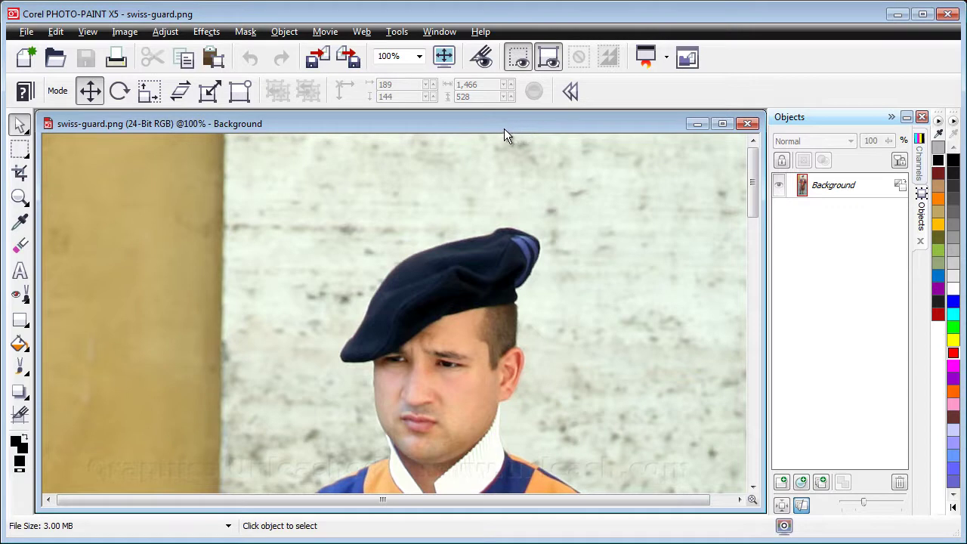
- Set the zoom level to To Fit so the whole Swiss guard photo shows in the window
click(420, 58)
click(400, 101)
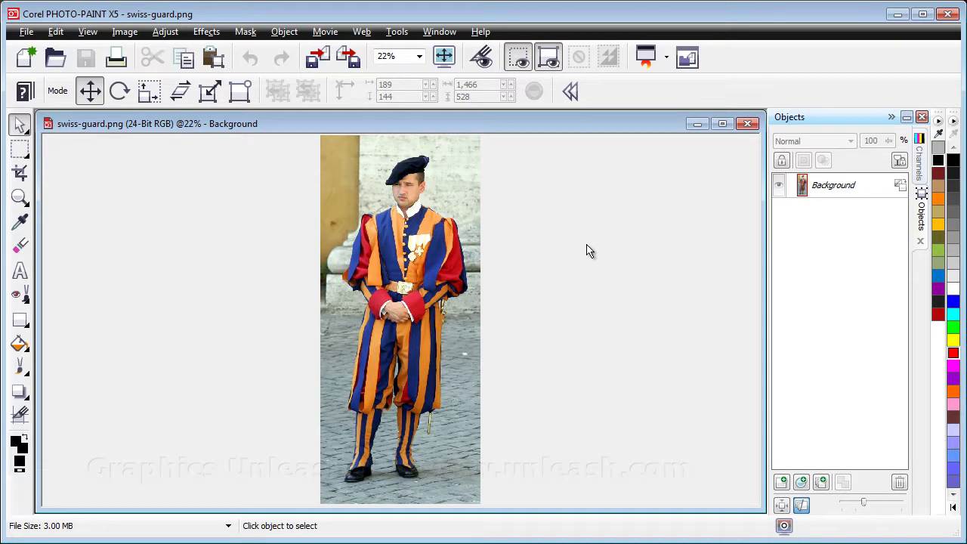
- Select the Freehand Mask tool from the mask tool flyout
click(27, 158)
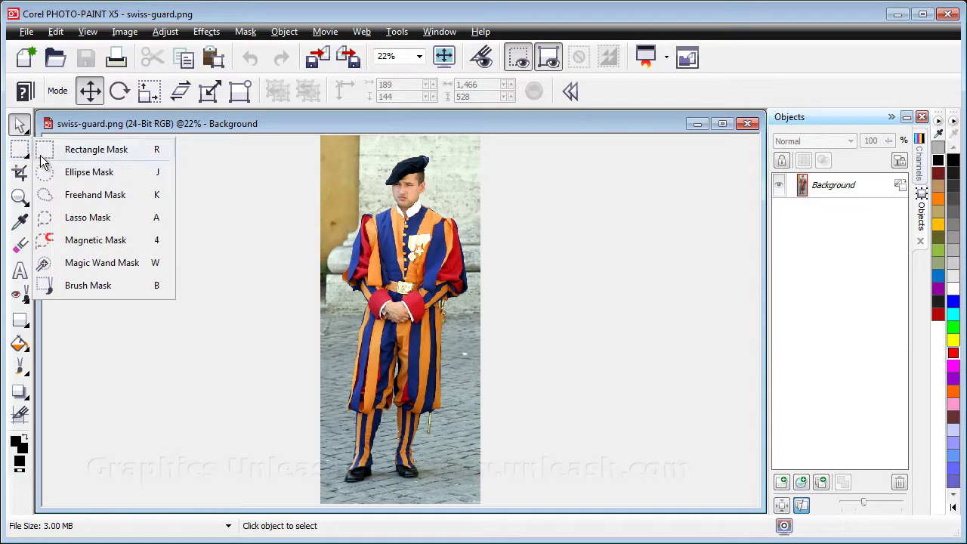
click(119, 196)
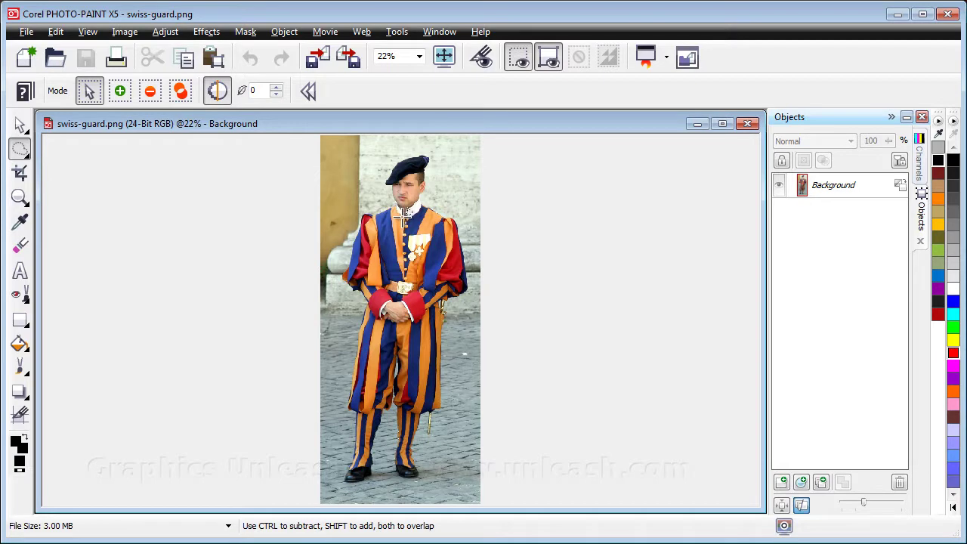
- Trace a loose freehand outline from the beret around the guard's whole figure and close it
click(406, 151)
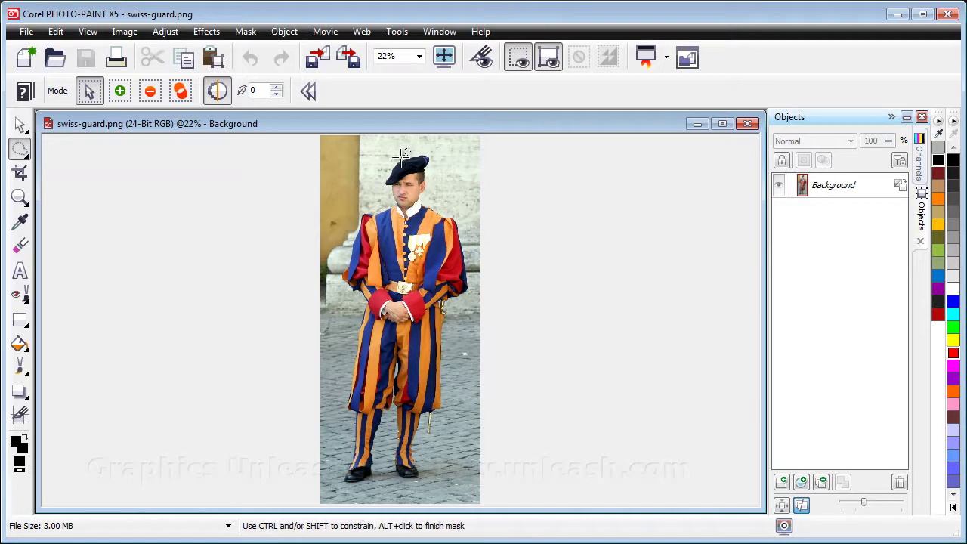
mouse_move(384, 174)
mouse_down()
mouse_move(354, 217)
mouse_move(338, 277)
mouse_move(355, 312)
mouse_move(343, 410)
mouse_move(344, 478)
mouse_move(354, 491)
mouse_move(376, 473)
mouse_move(389, 427)
mouse_move(405, 488)
mouse_move(421, 480)
mouse_move(420, 441)
mouse_move(435, 434)
mouse_move(449, 402)
mouse_move(450, 304)
mouse_move(475, 279)
mouse_move(469, 230)
mouse_move(437, 196)
mouse_move(421, 146)
mouse_move(361, 143)
mouse_move(400, 137)
mouse_move(361, 151)
mouse_move(394, 143)
mouse_up()
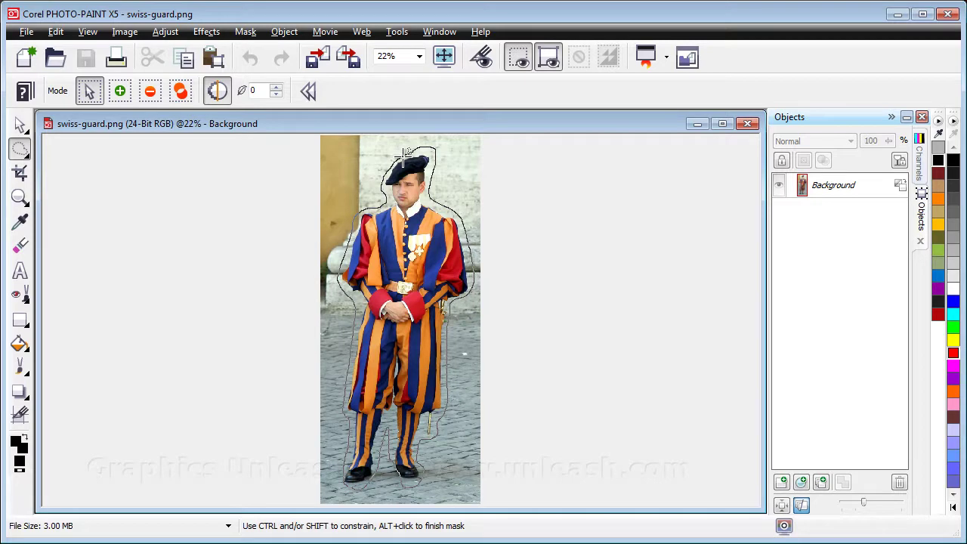
double_click(407, 156)
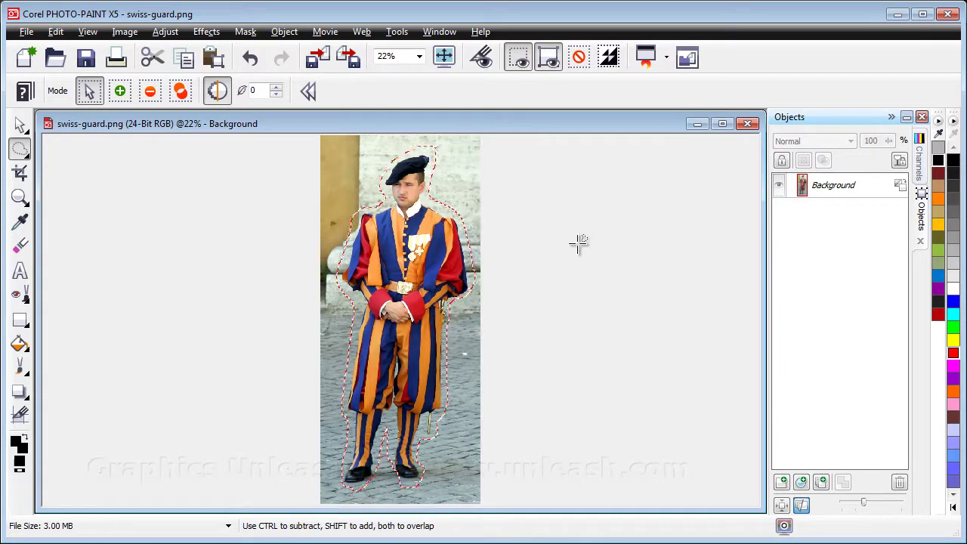
- Zoom to 100% on the guard's head and select the Brush Mask tool
click(420, 58)
click(411, 78)
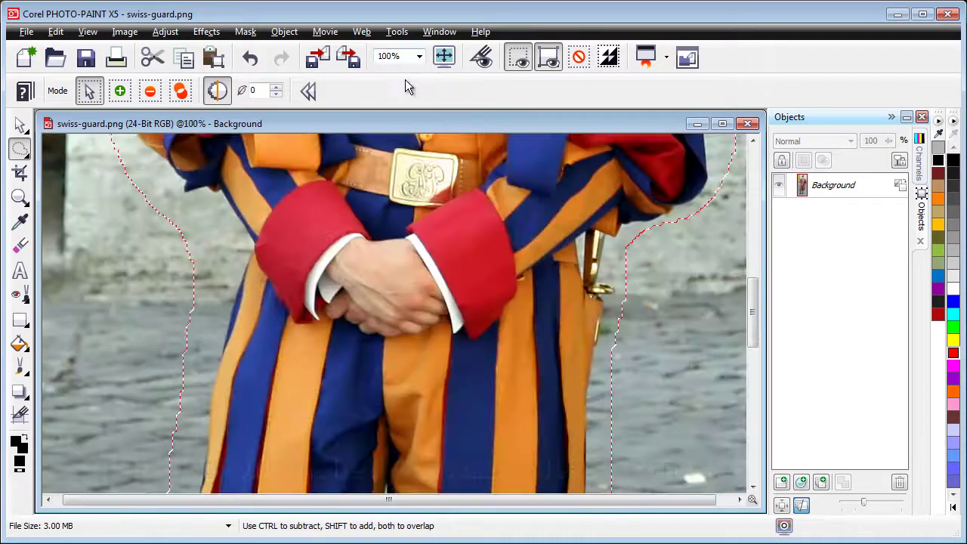
drag(753, 304, 753, 182)
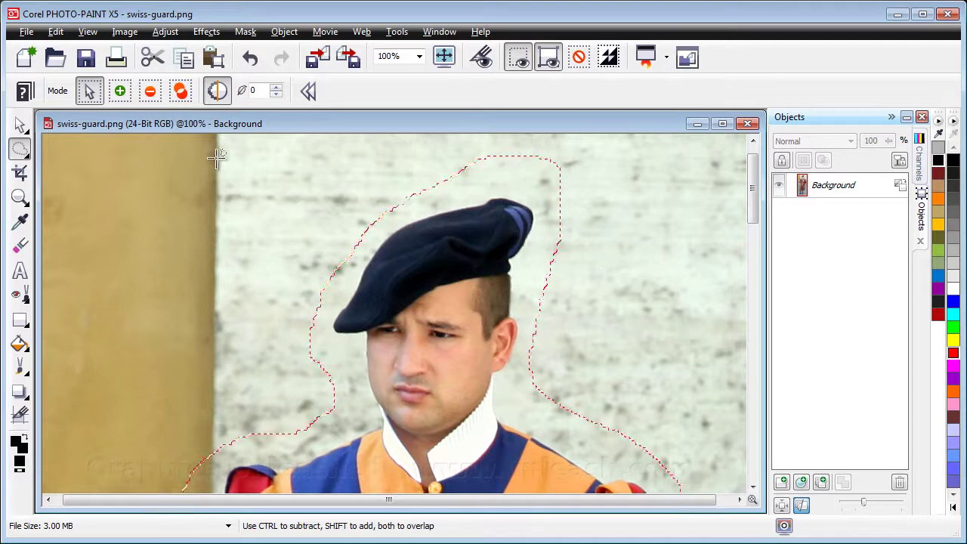
click(24, 155)
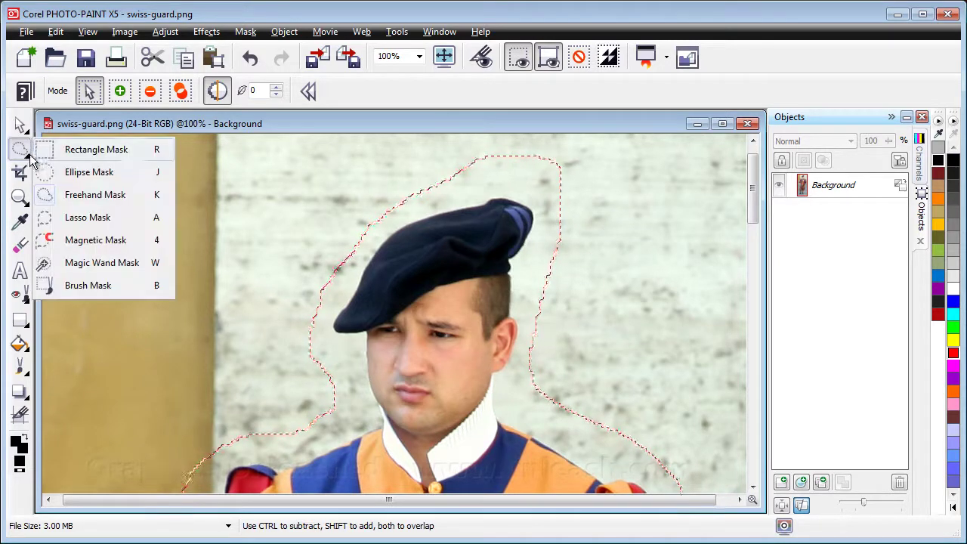
click(89, 286)
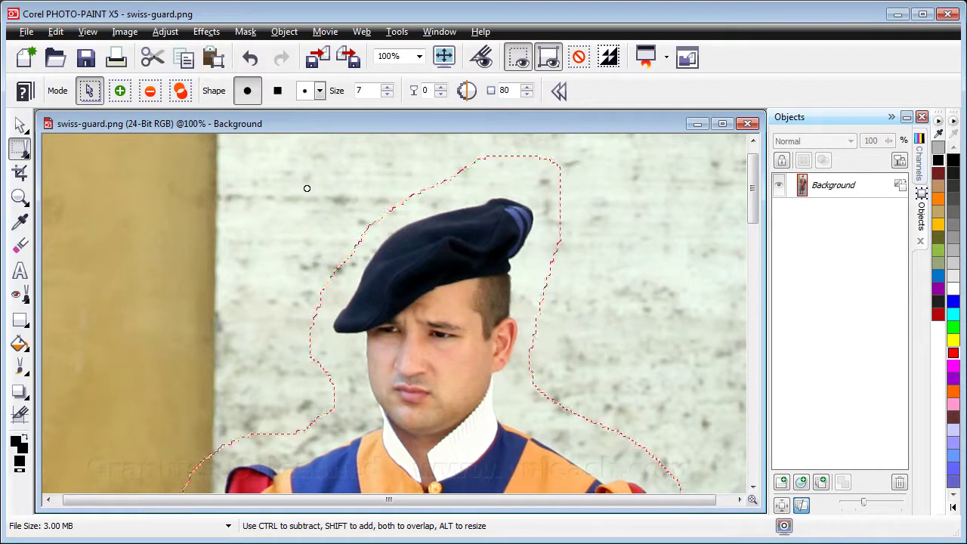
- Undo the stray brush stroke above the beret and set the brush to subtract mode
key(ctrl+z)
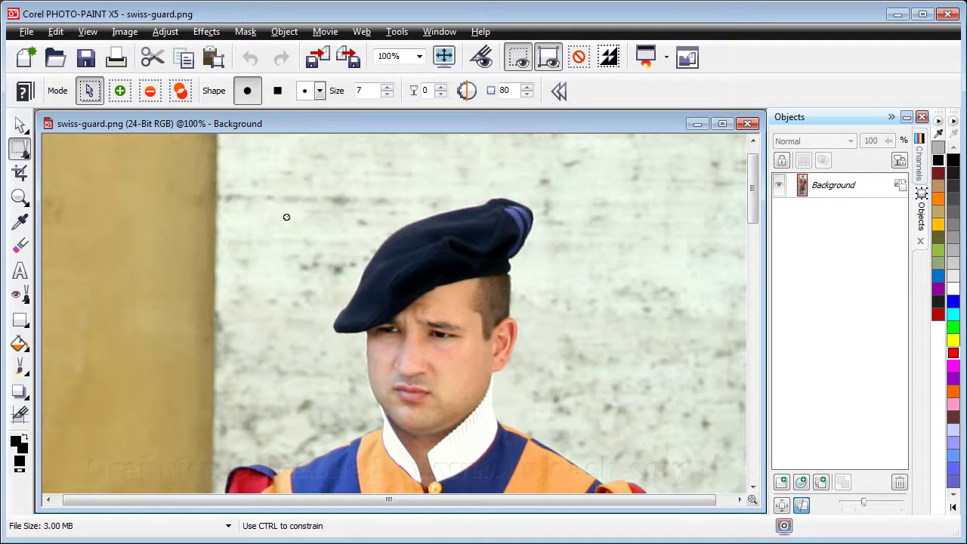
drag(353, 182, 369, 175)
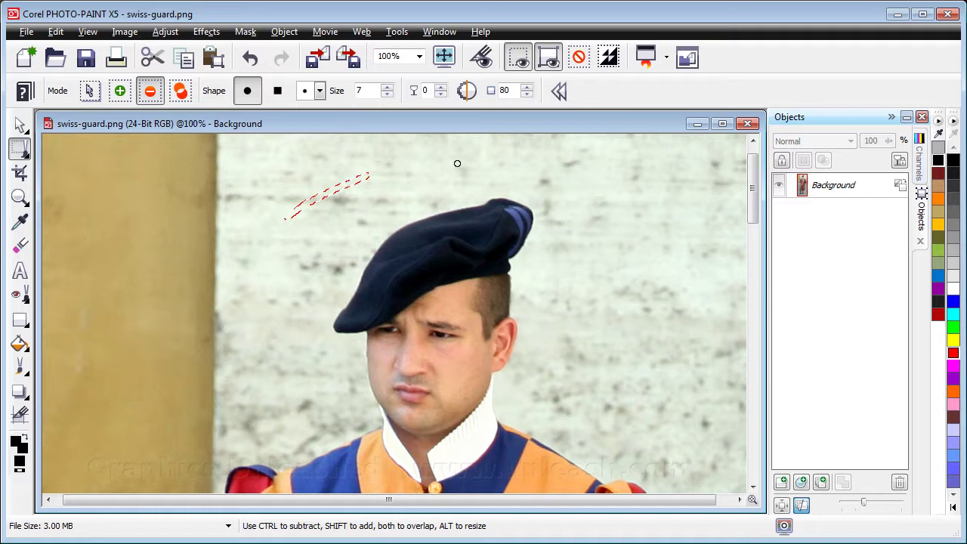
key(ctrl+z)
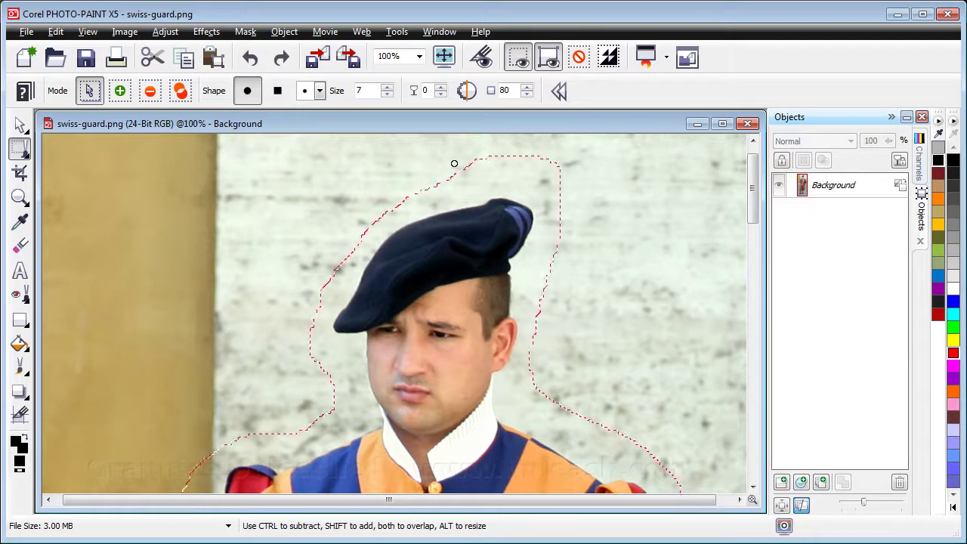
click(150, 91)
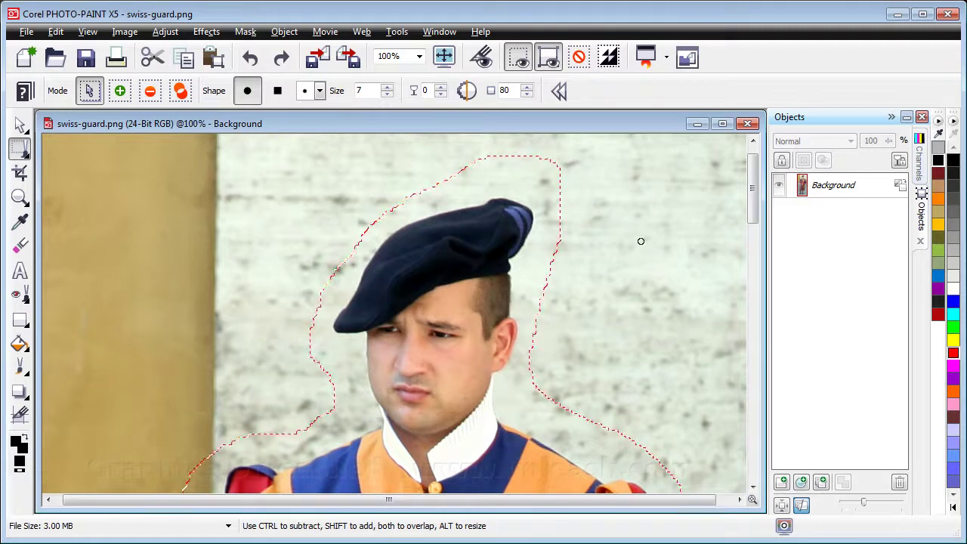
- Enlarge the mask brush nib size in several increments
click(386, 87)
click(387, 88)
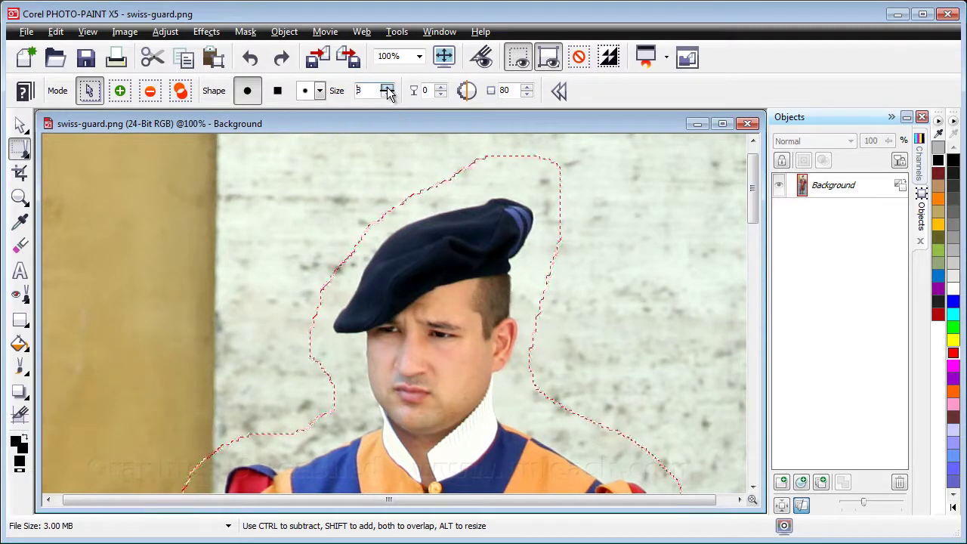
click(387, 88)
click(387, 88)
click(387, 88)
click(387, 88)
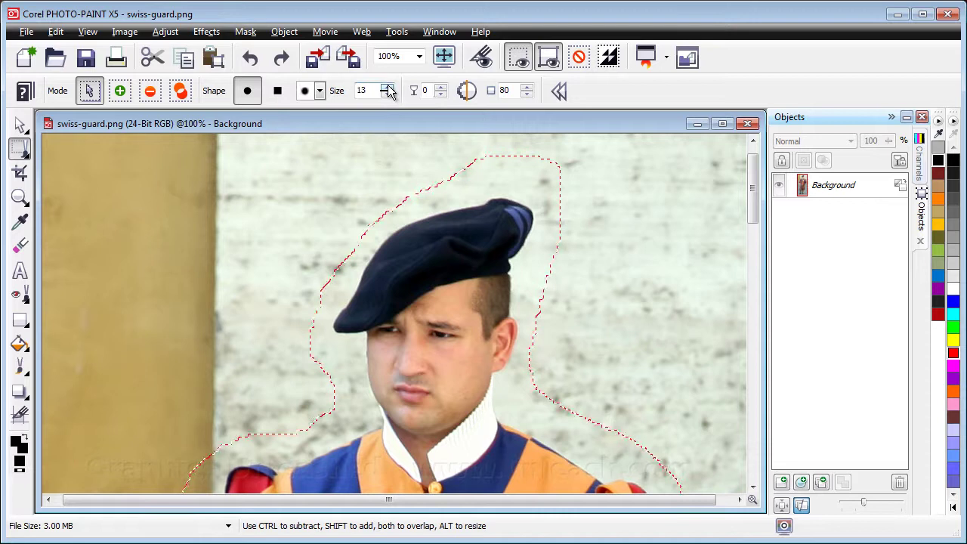
click(387, 87)
click(387, 88)
click(386, 87)
click(386, 87)
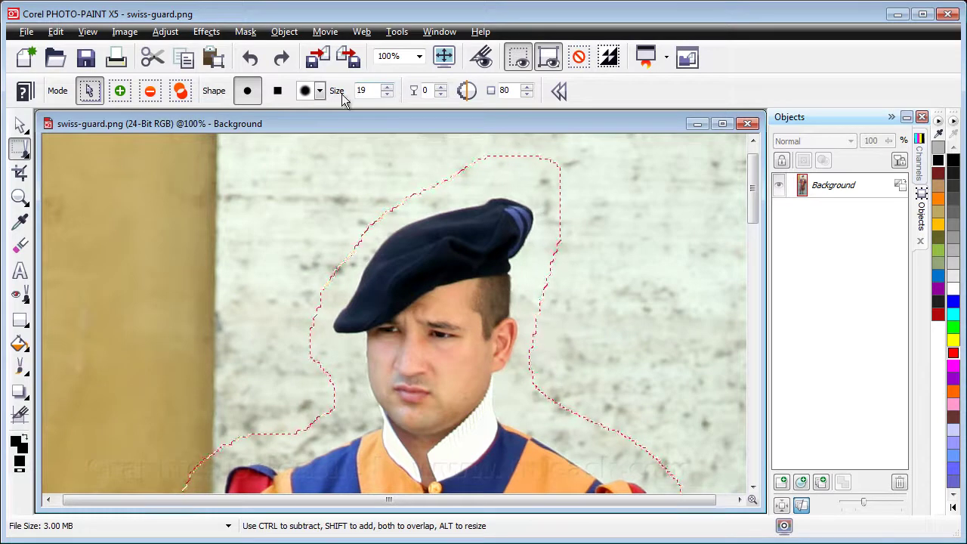
- Choose the hard round nib preset with no transparency and raise the size to 18
click(319, 92)
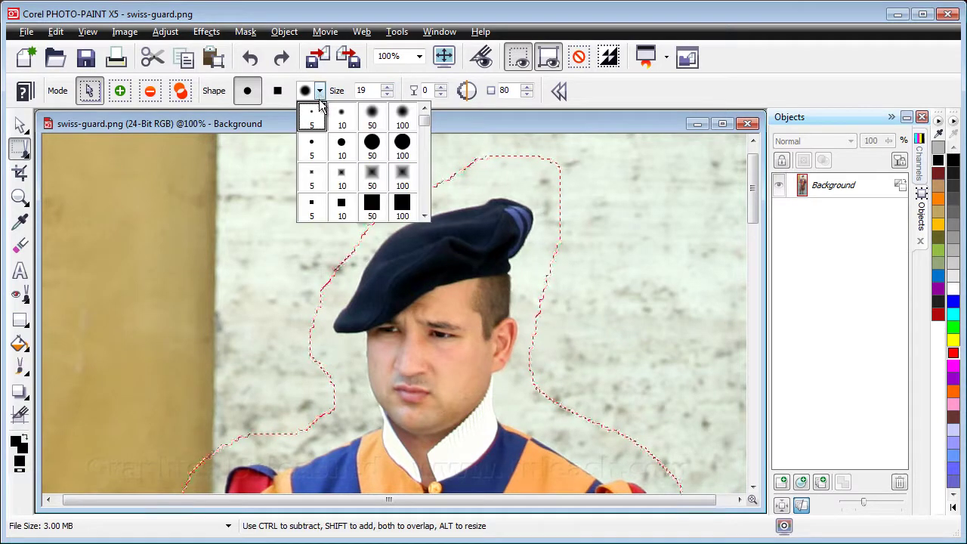
click(346, 148)
click(387, 88)
click(387, 87)
click(387, 88)
click(387, 88)
click(387, 88)
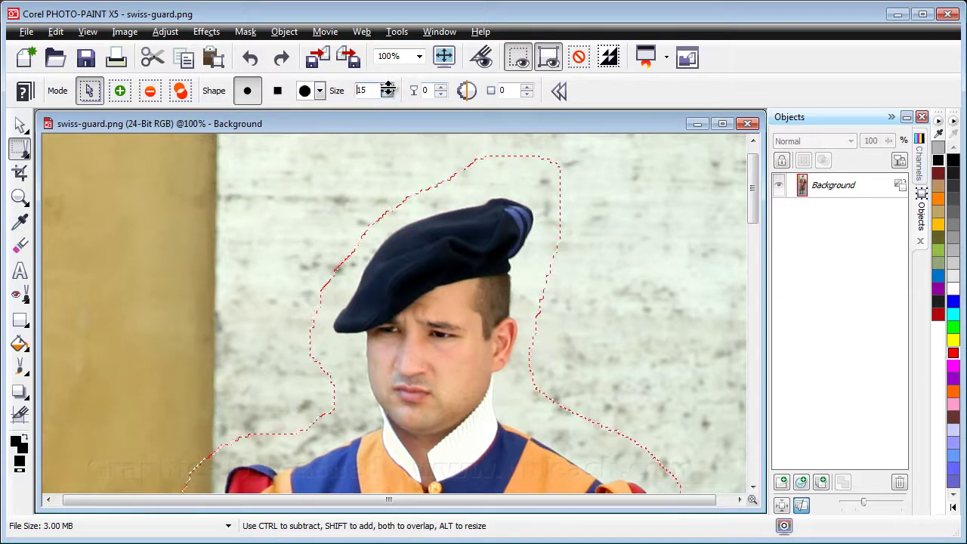
click(387, 88)
click(386, 88)
click(387, 88)
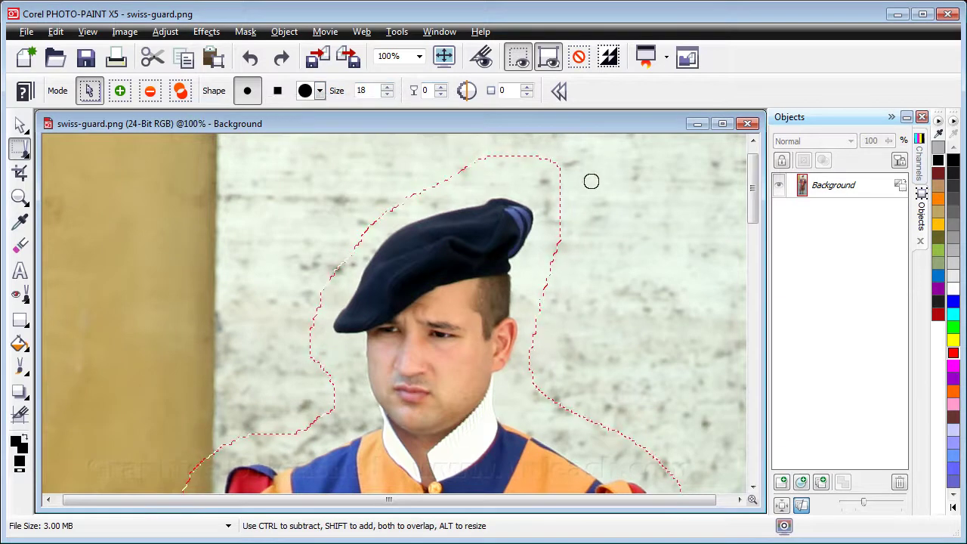
- Trim background from the mask above the beret and add back its top, using Ctrl and Shift
key(ctrl)
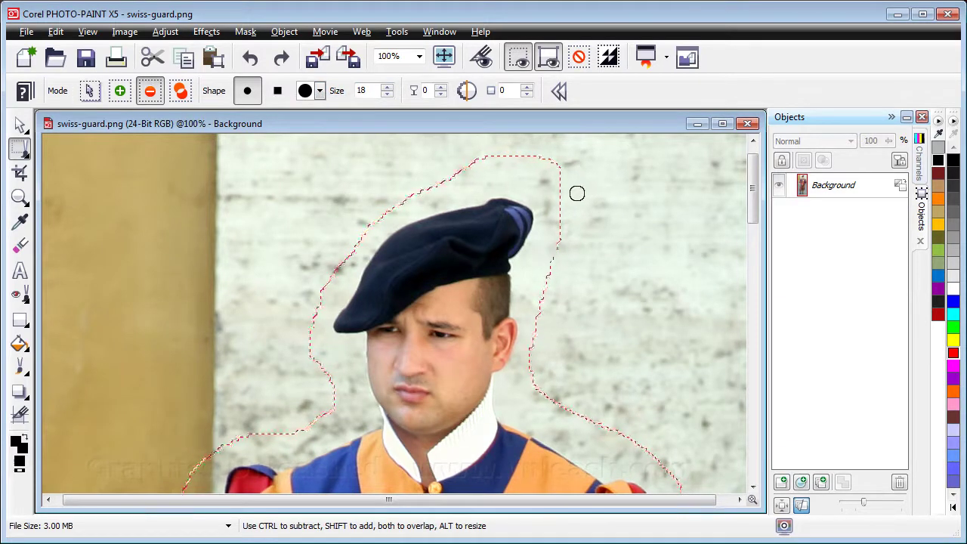
drag(576, 193, 564, 224)
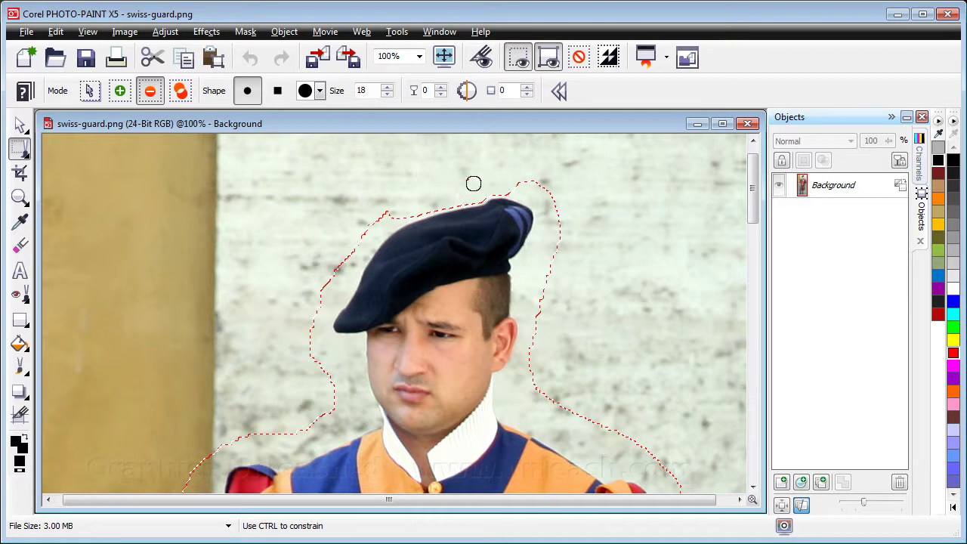
mouse_move(451, 224)
mouse_down()
mouse_move(483, 226)
mouse_move(474, 242)
mouse_move(459, 230)
mouse_move(431, 230)
mouse_up()
key(shift)
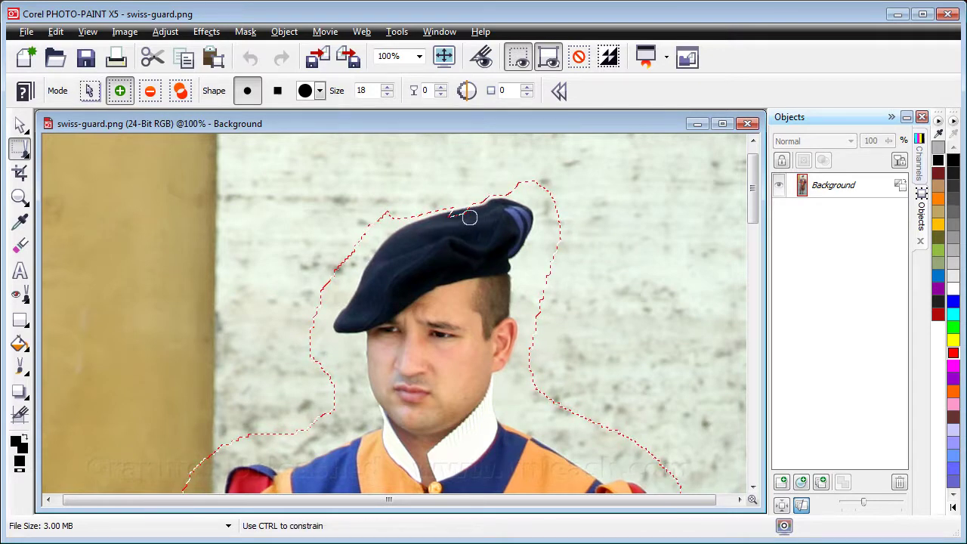
drag(459, 217, 453, 202)
key(ctrl)
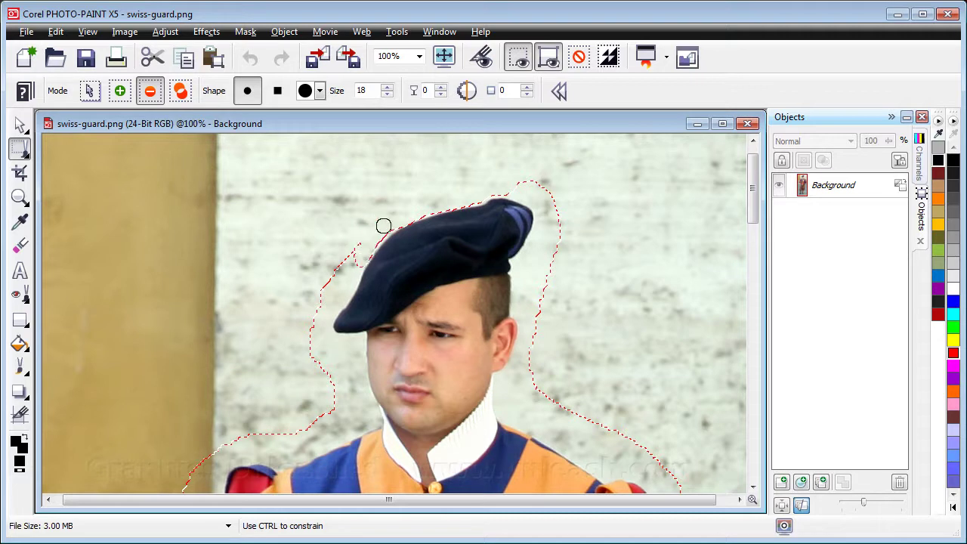
drag(399, 216, 358, 256)
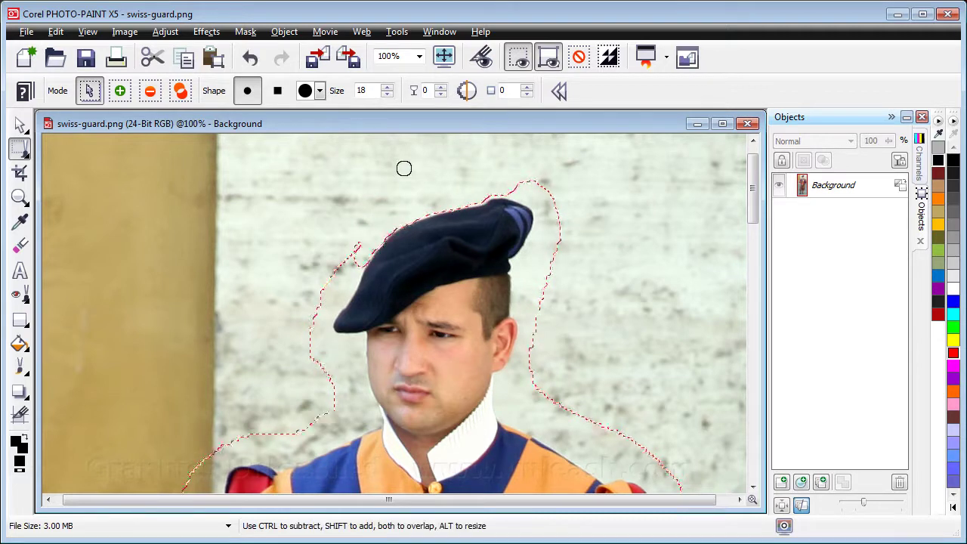
- Zoom to 200%, shrink the mask brush to size 3, and add mask along the beret's top
click(420, 57)
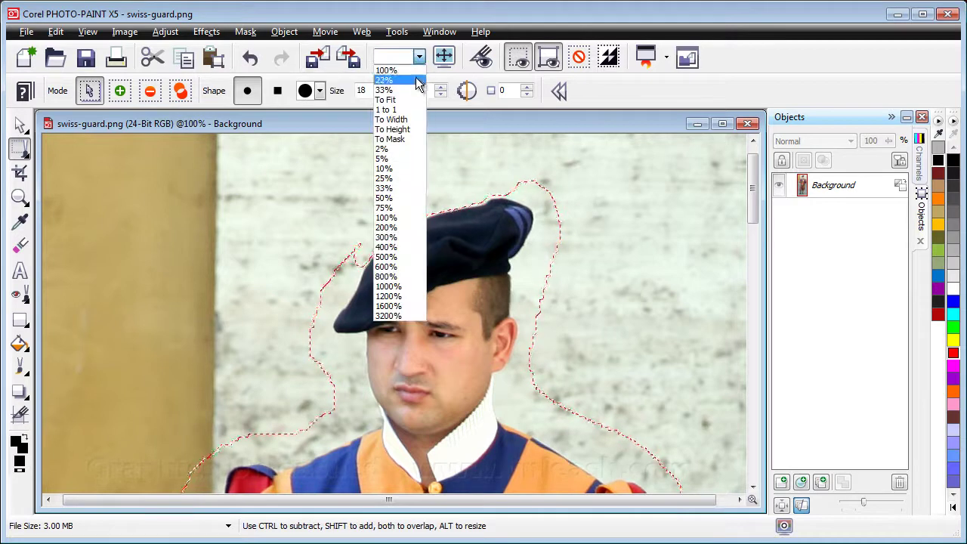
click(412, 227)
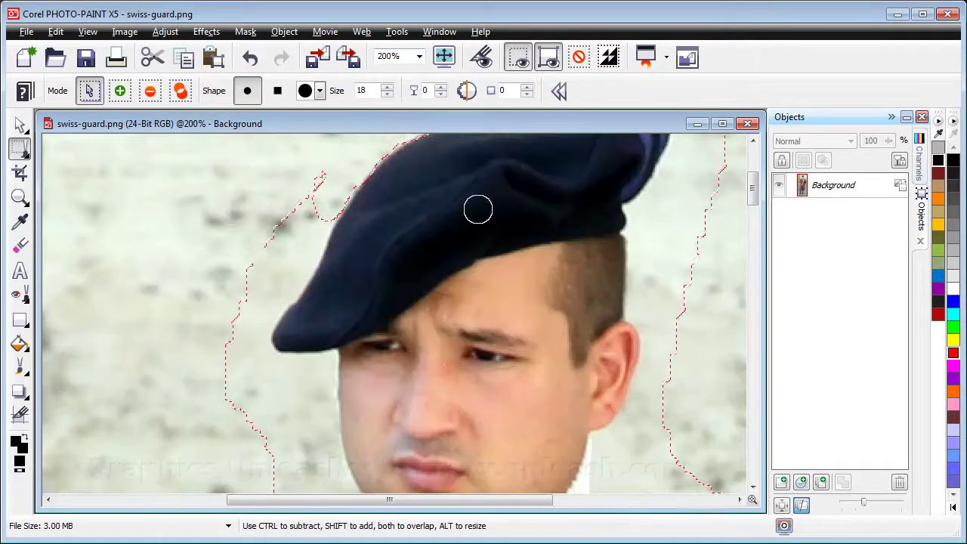
drag(756, 200, 755, 184)
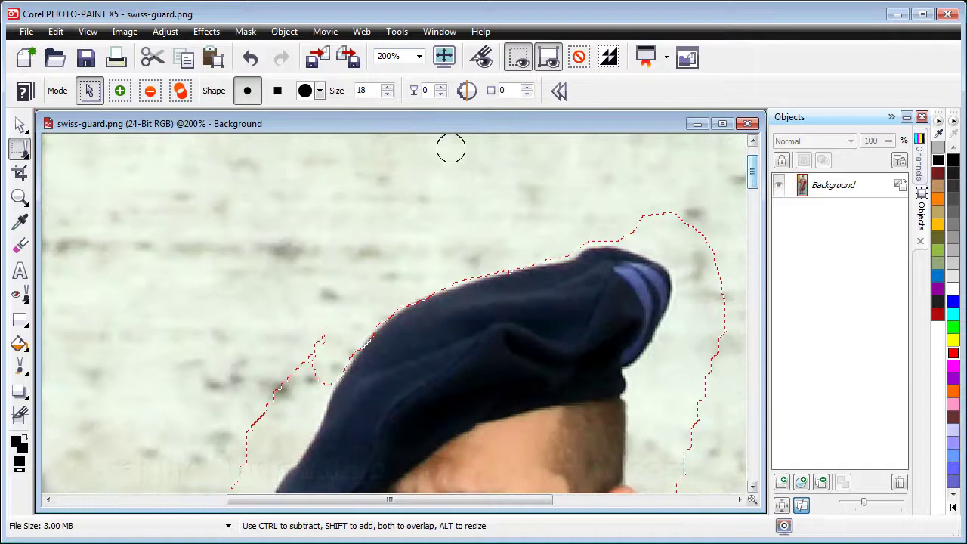
drag(390, 91, 388, 108)
click(387, 87)
click(387, 87)
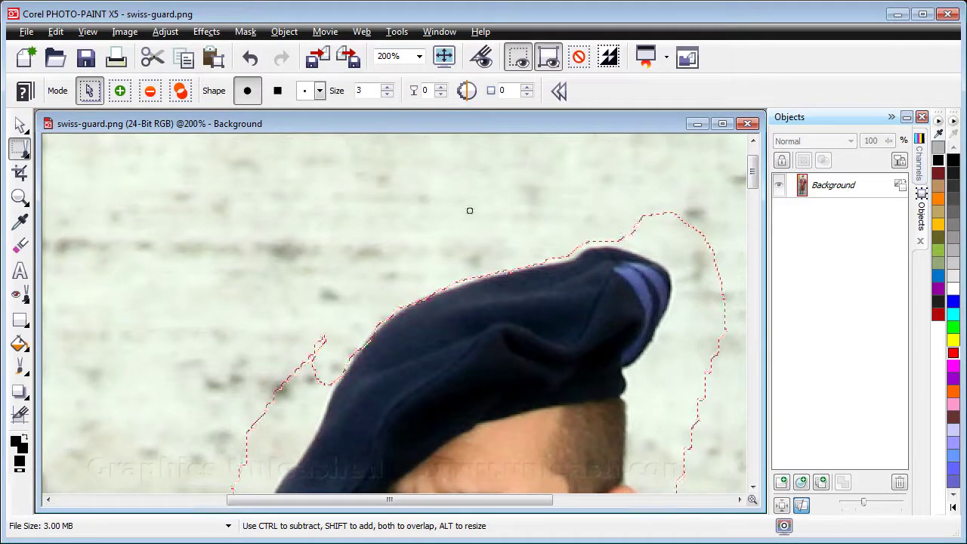
key(shift)
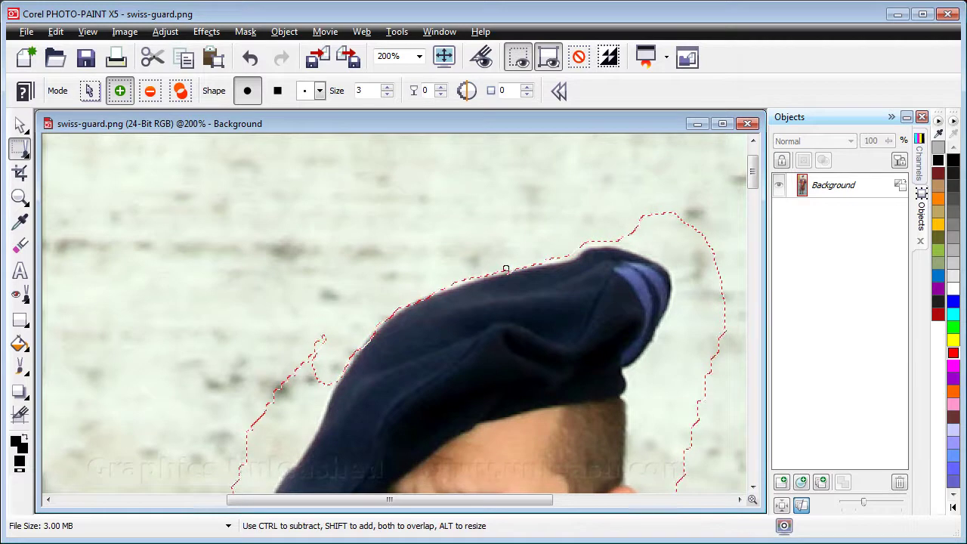
key(ctrl)
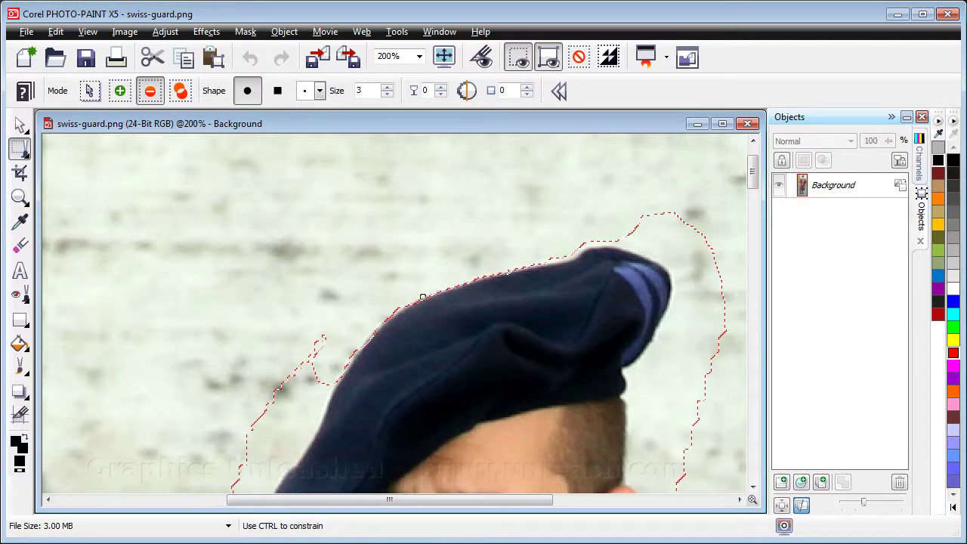
key(shift)
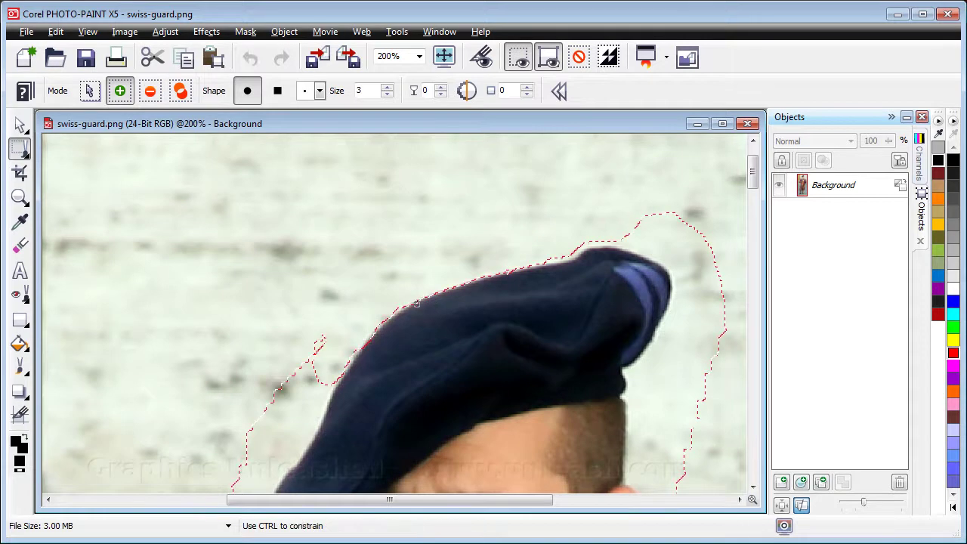
drag(430, 297, 502, 289)
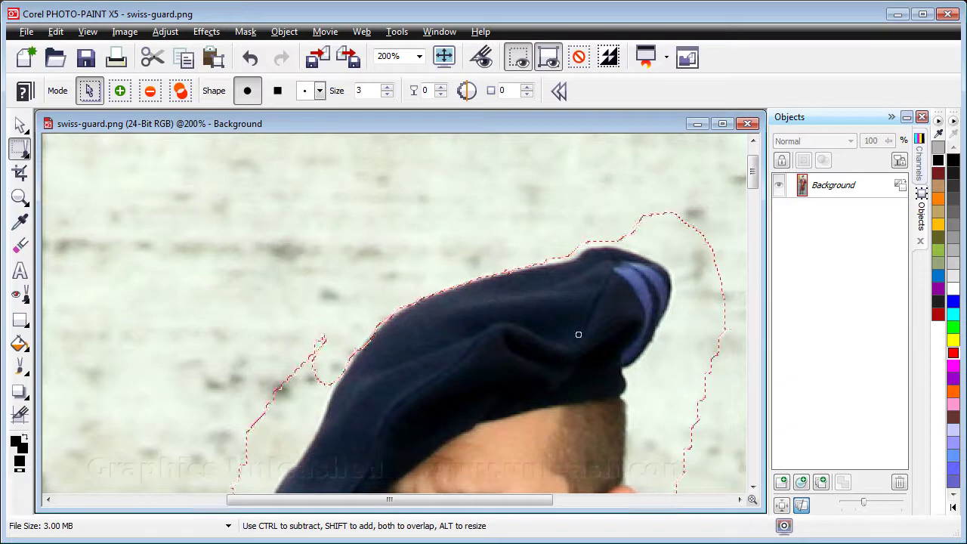
- Pan down to the arm and, holding Ctrl, brush the mask away beside the sword hilt
drag(753, 500, 773, 533)
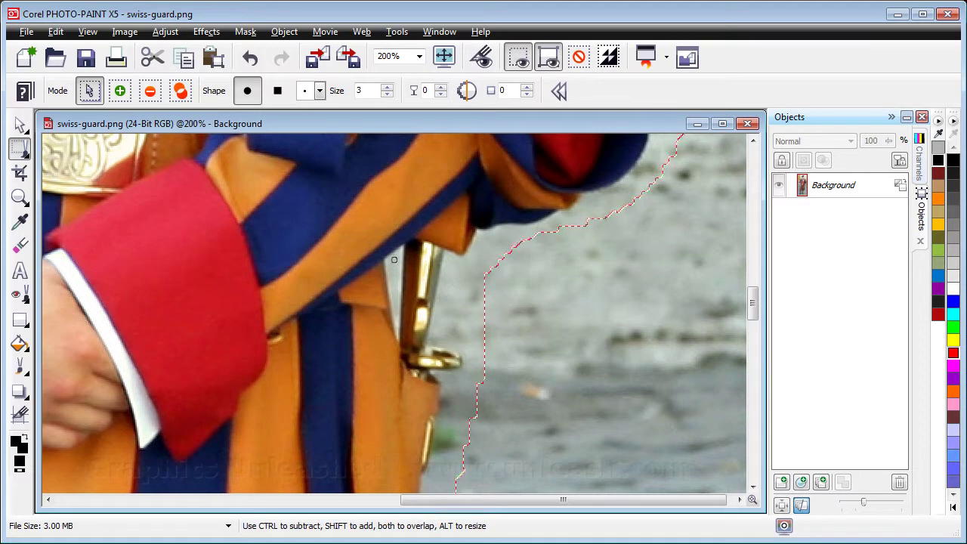
key(ctrl)
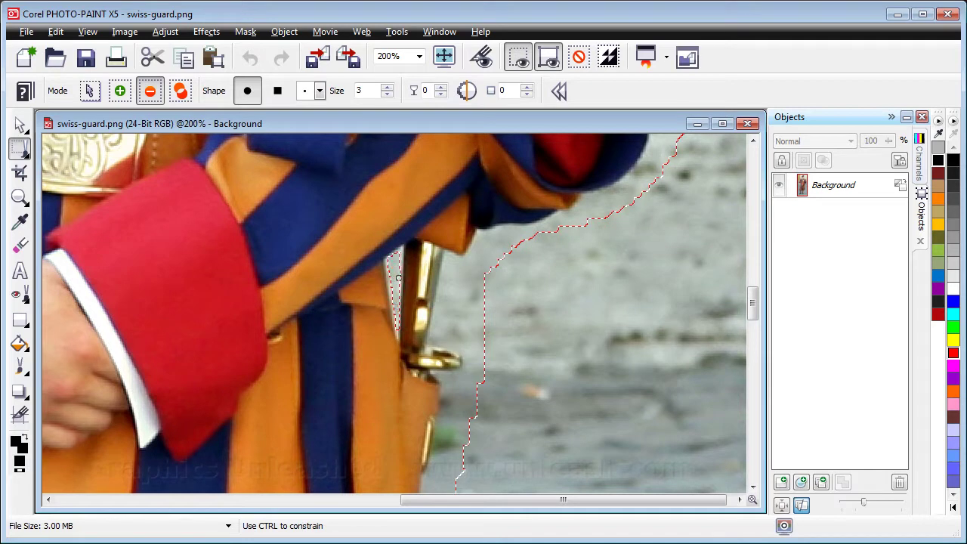
drag(754, 302, 752, 354)
drag(526, 505, 418, 505)
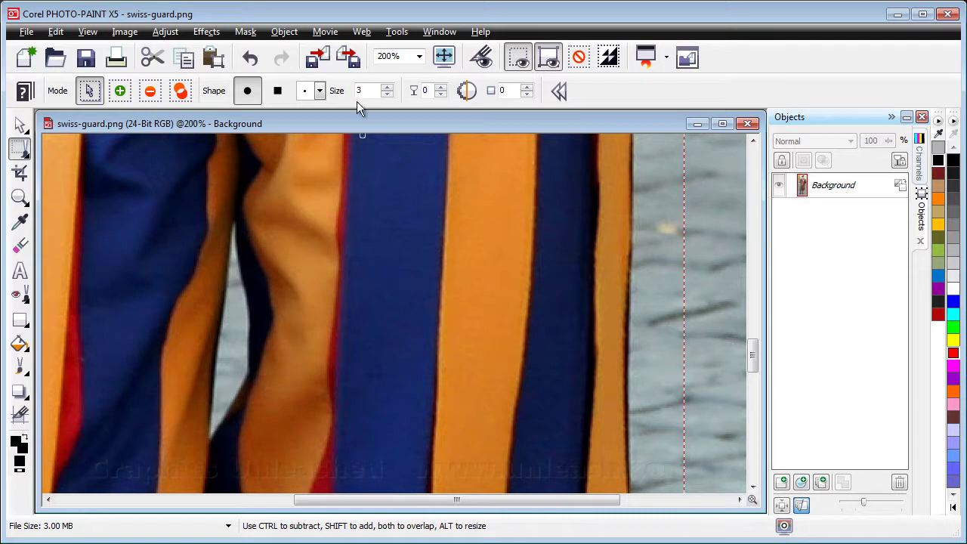
- Switch to swiss-guard.cpt from the Window menu and minimize the swiss-guard.png window
click(441, 35)
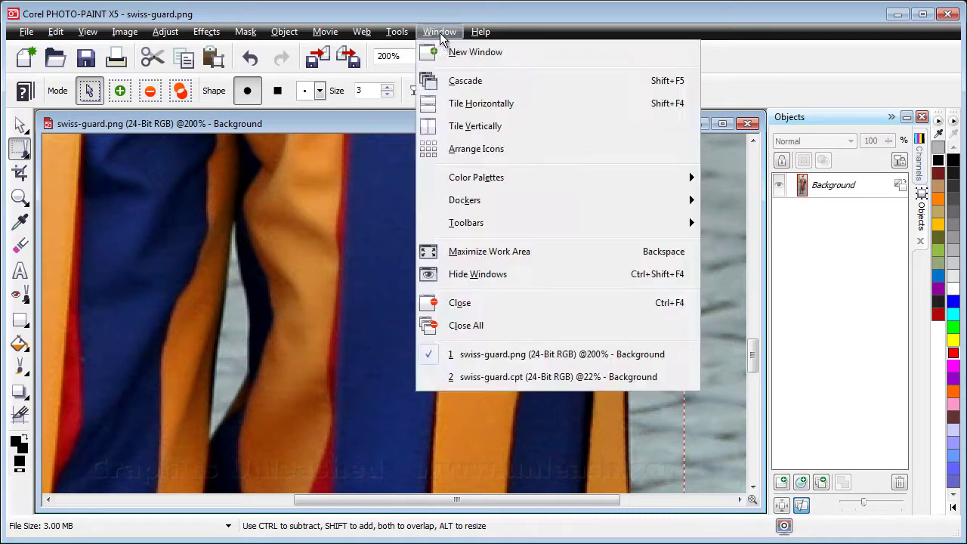
click(510, 377)
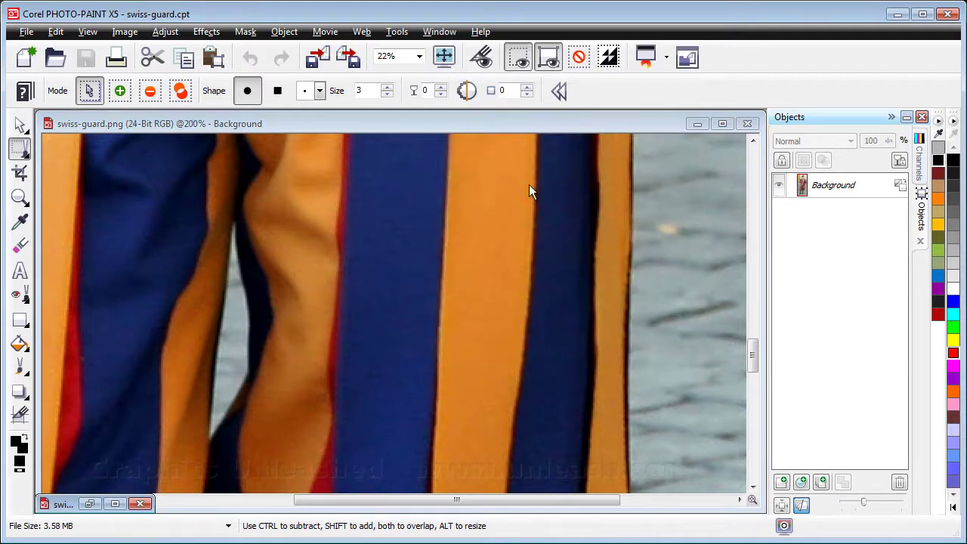
click(696, 124)
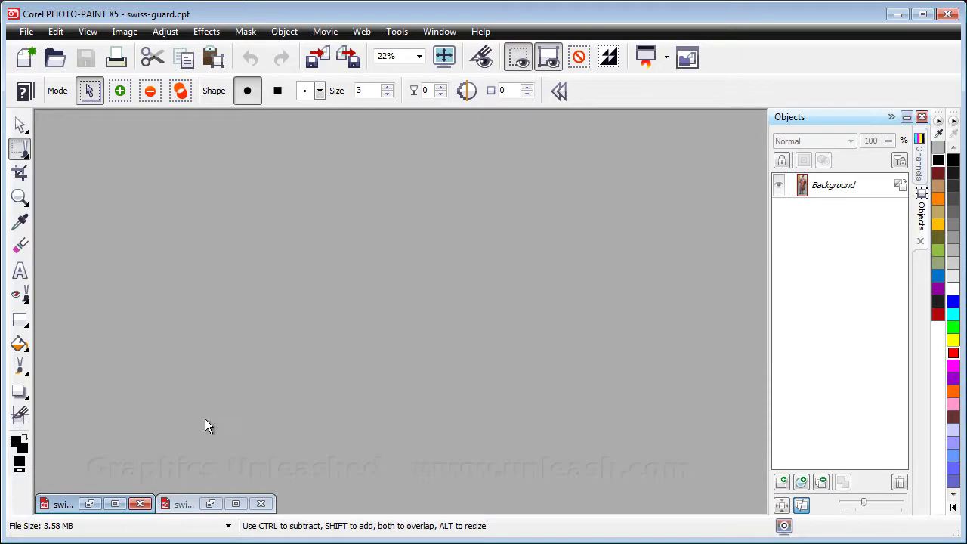
click(213, 503)
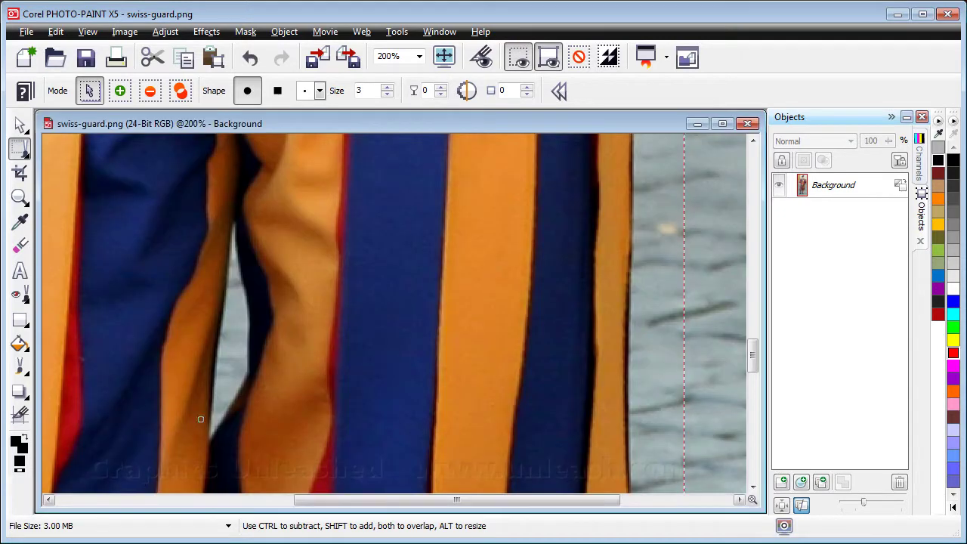
click(696, 123)
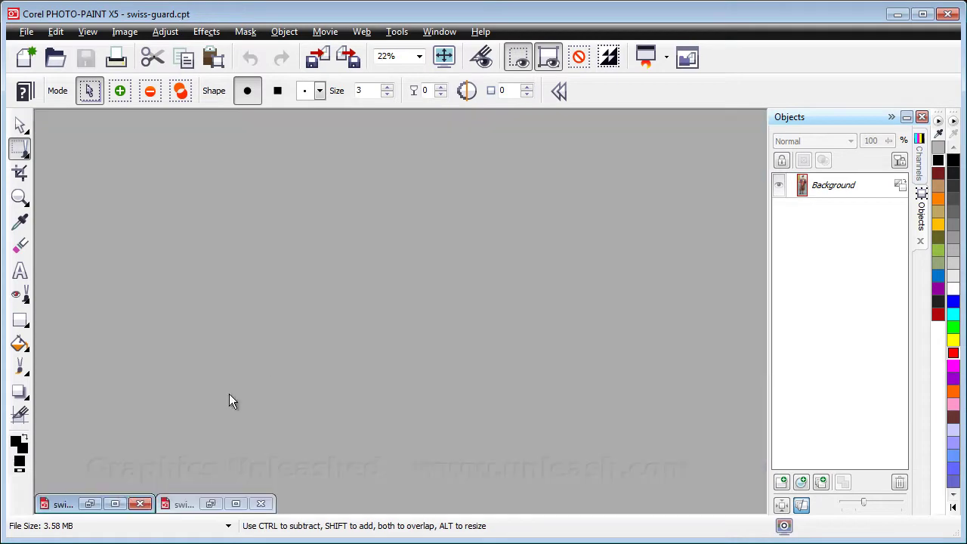
click(92, 503)
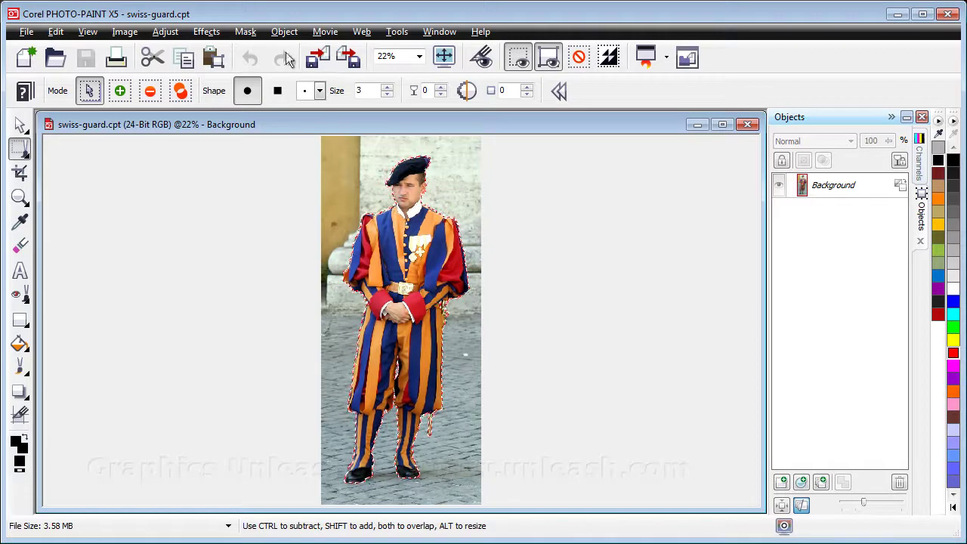
- Copy the masked guard into a new object with Object > Create > Object: Copy Selection
click(284, 33)
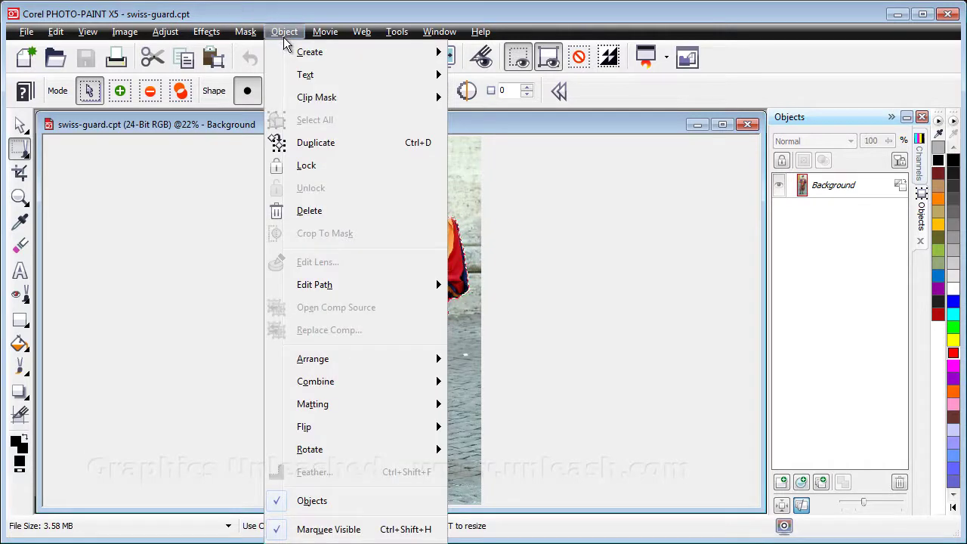
mouse_move(427, 54)
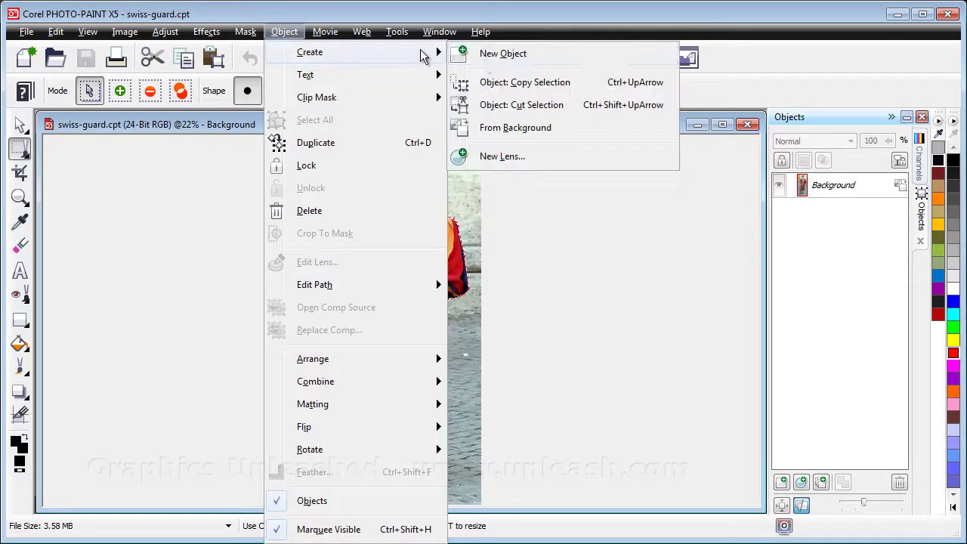
click(531, 85)
- Move the document window aside and drag Object 1 onto the empty workspace as a new document
drag(581, 132, 352, 134)
drag(173, 292, 566, 287)
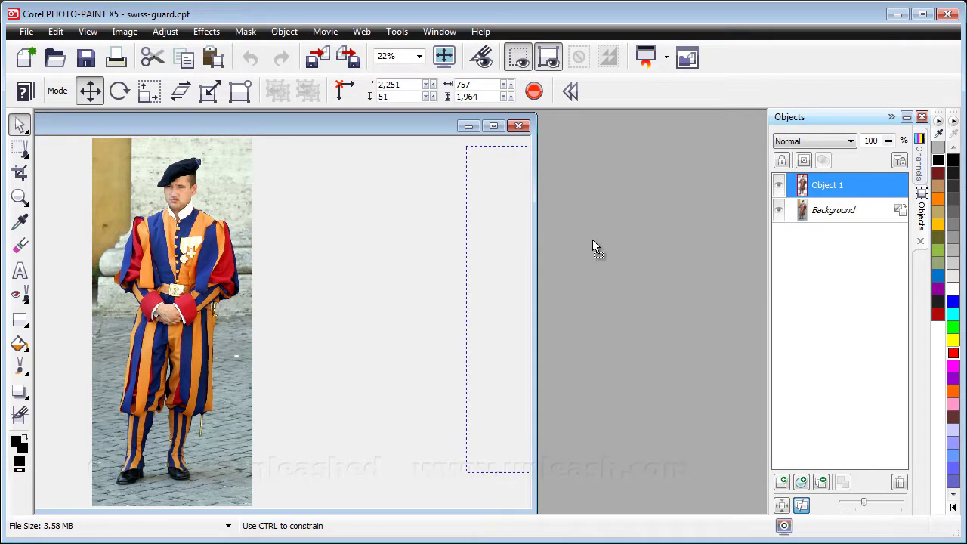
drag(592, 239, 592, 239)
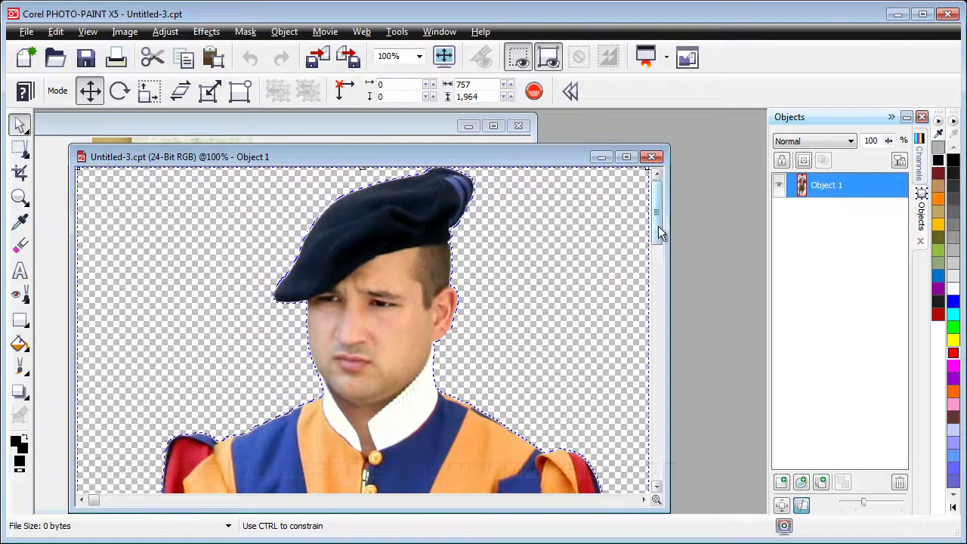
drag(659, 224, 658, 250)
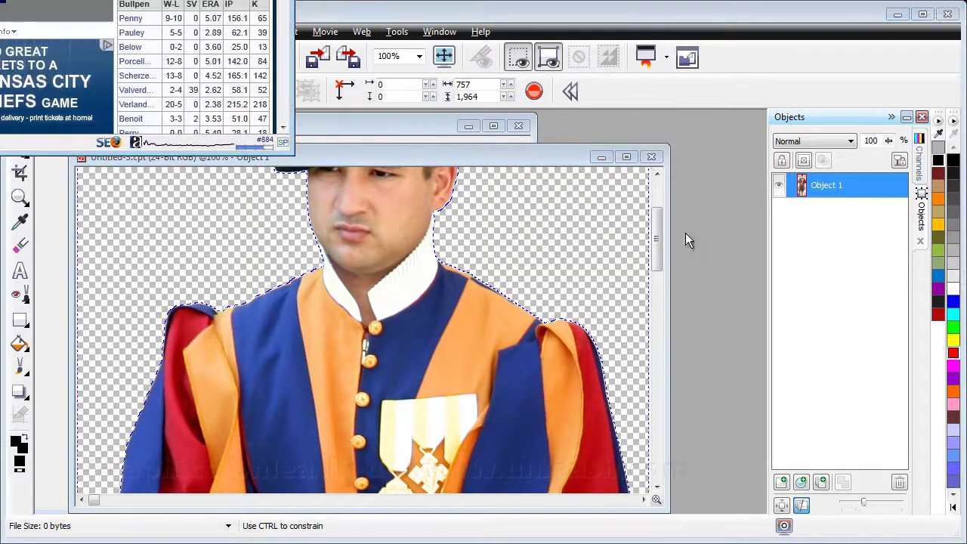
drag(657, 261, 659, 227)
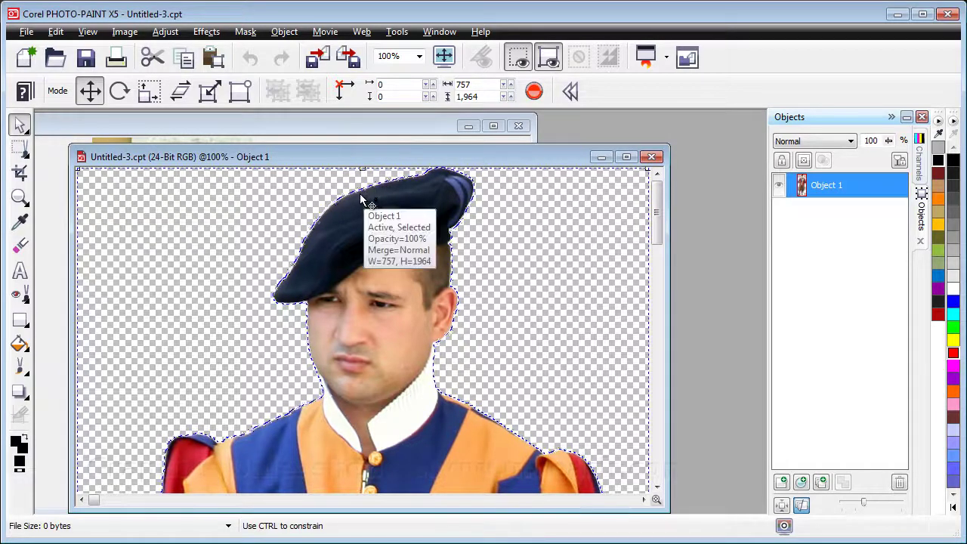
- Apply an Object > Feather with width 3 and Linear edges to the guard object
click(284, 33)
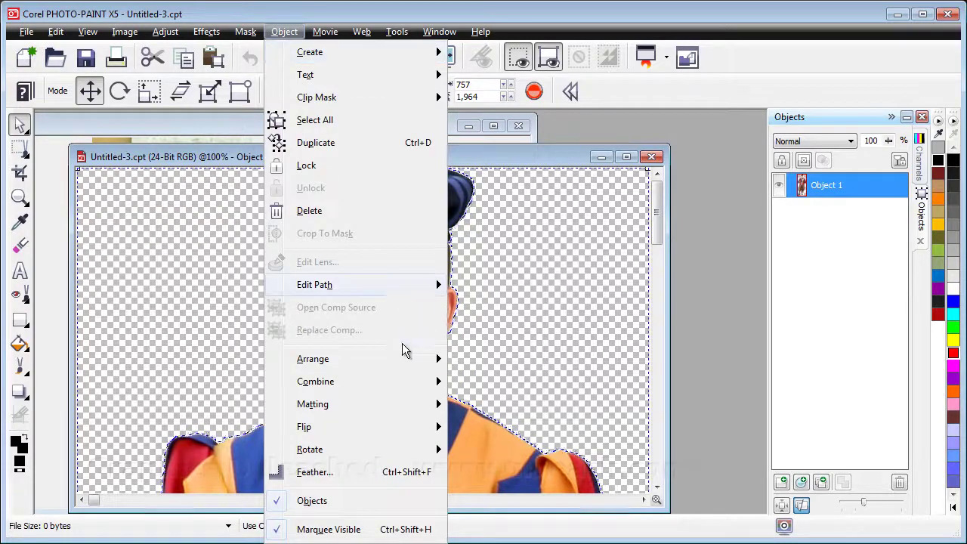
click(371, 470)
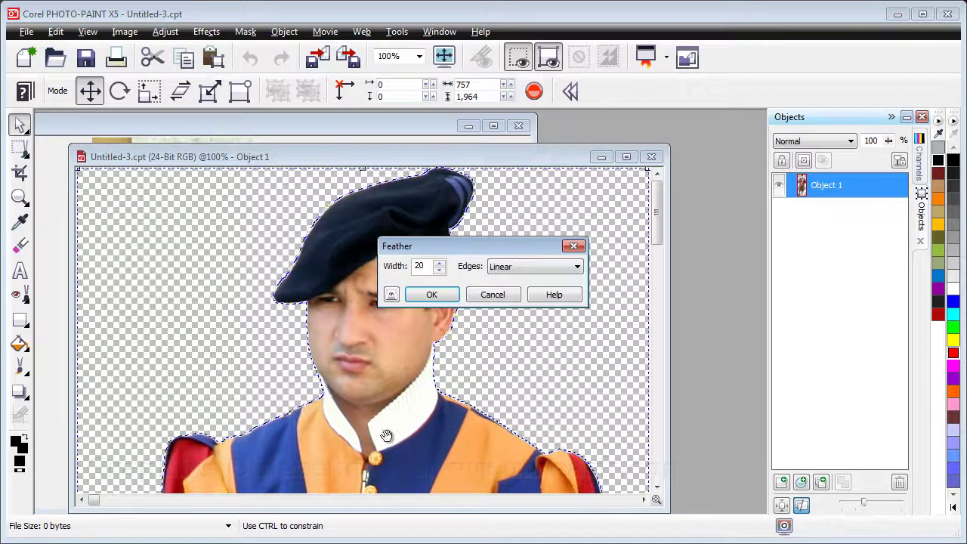
double_click(422, 266)
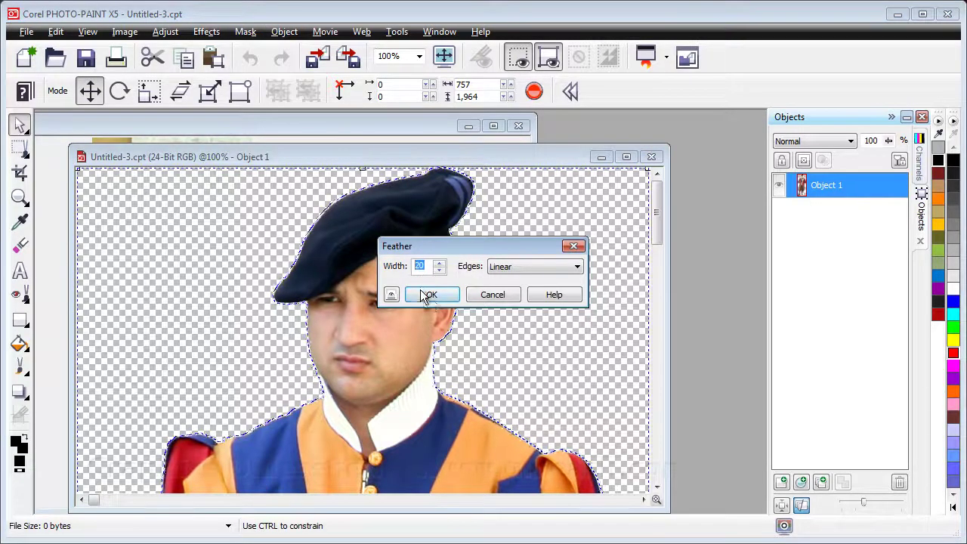
text(3)
click(430, 295)
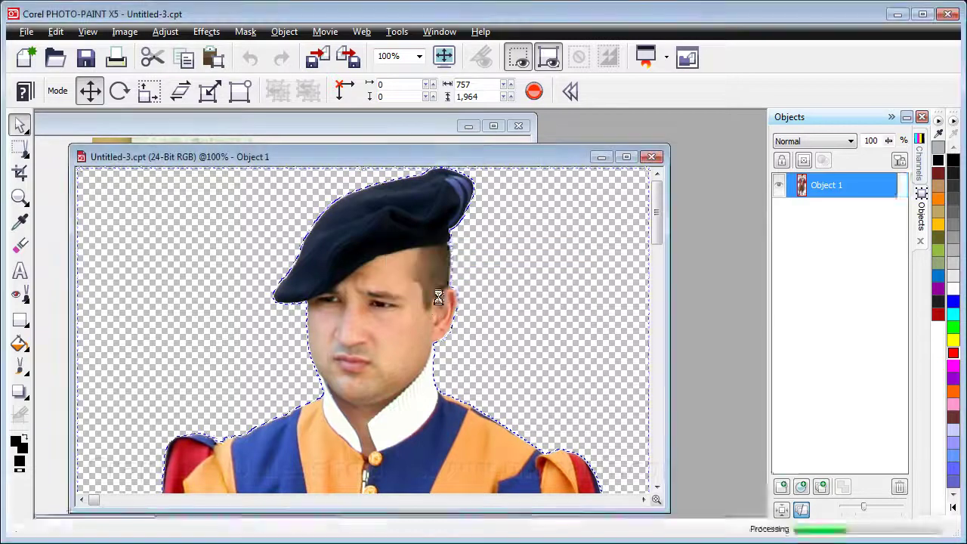